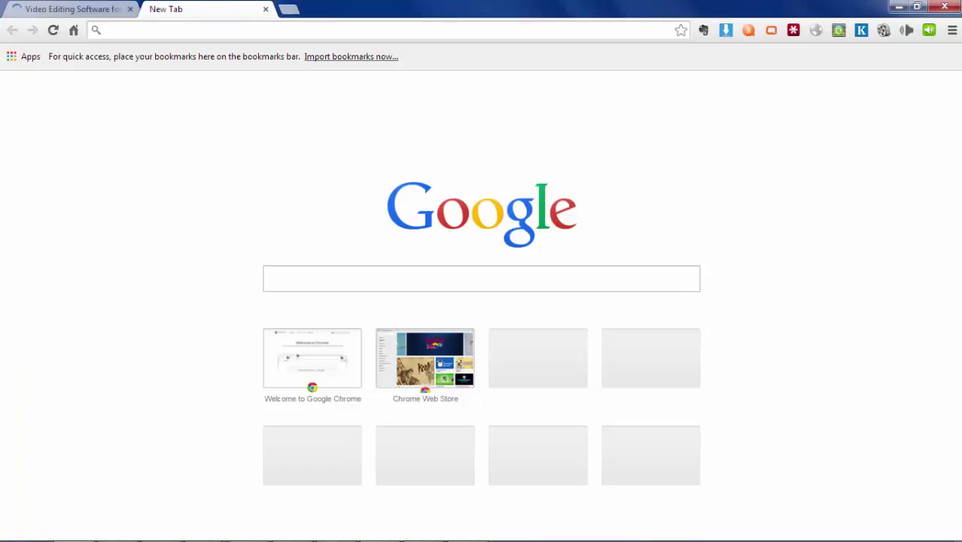
text(www.video)
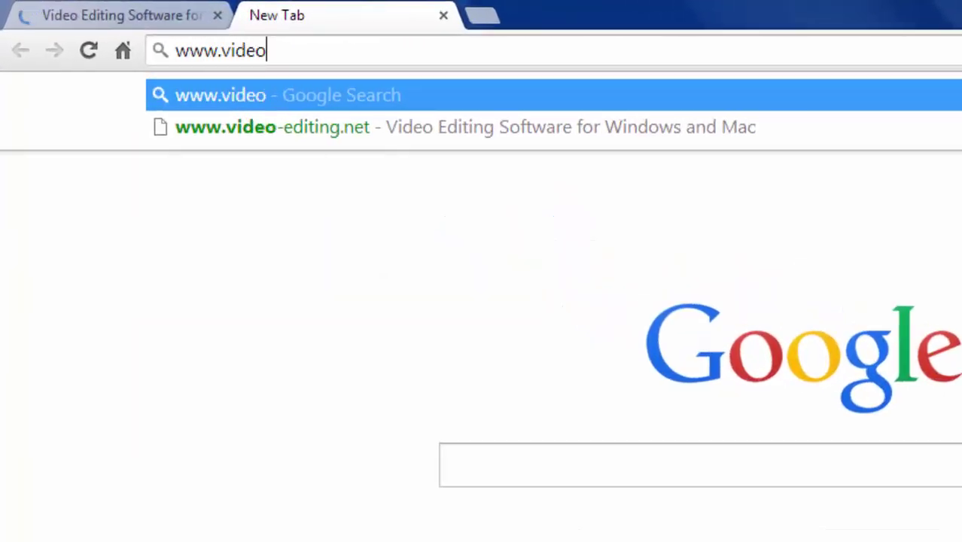
text(-editing.net)
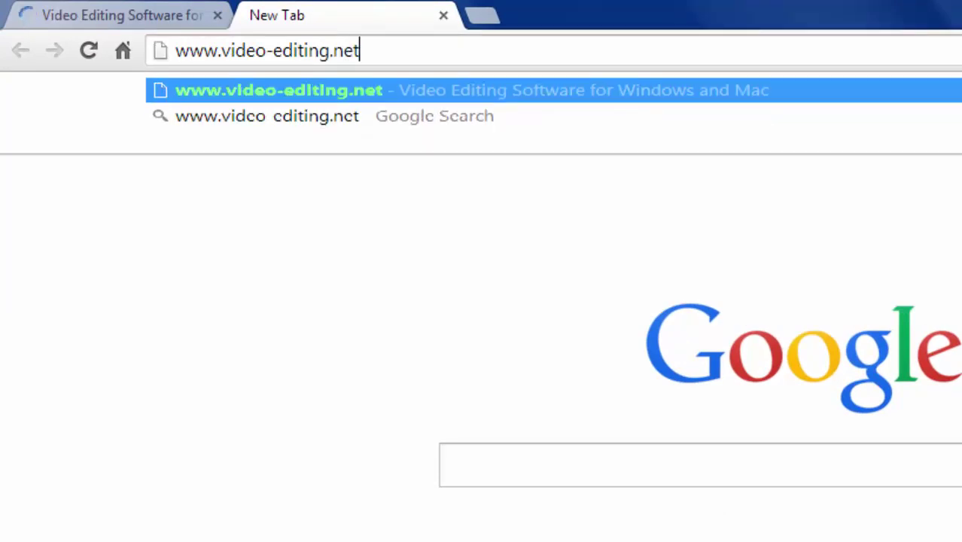
key(Return)
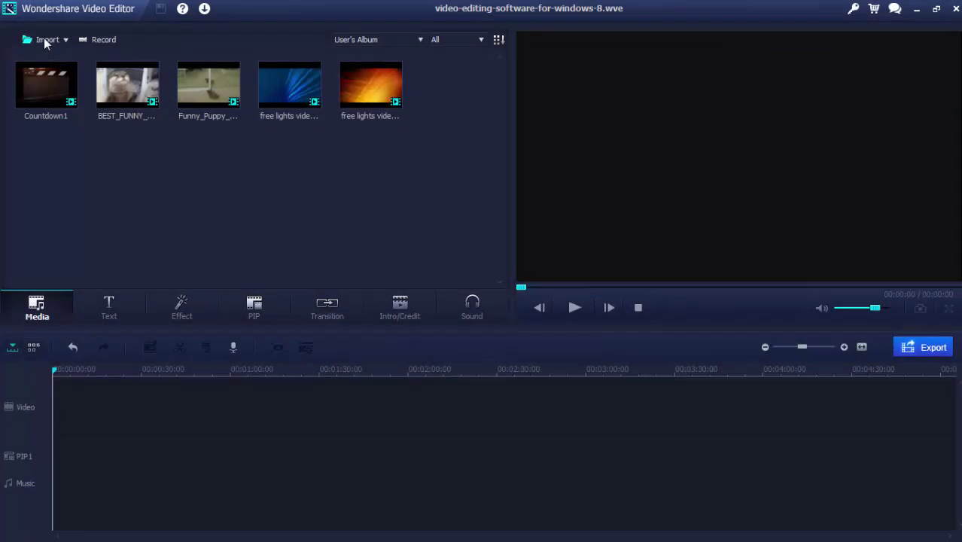
Step: Import the Funny_Puppy_Videos clip, showing all file types in the import dialog
click(45, 40)
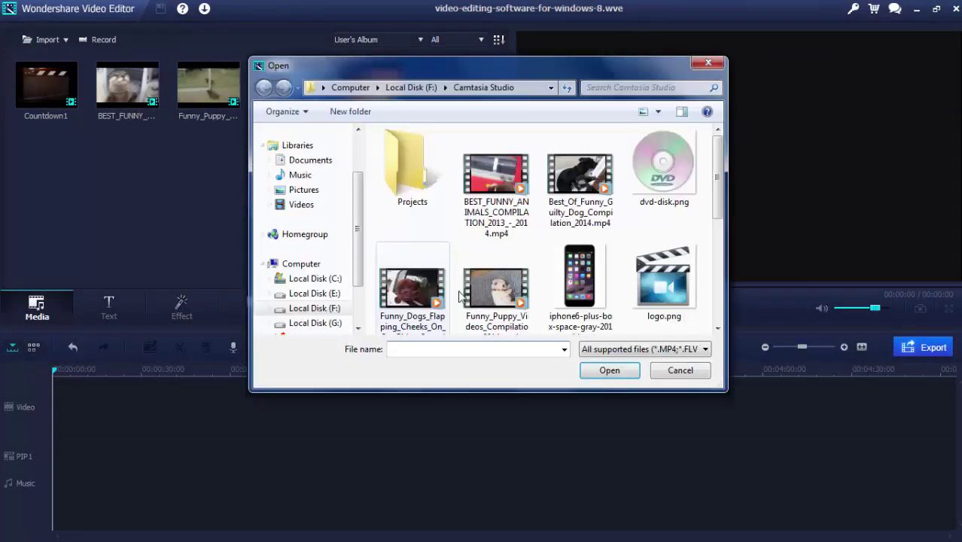
click(614, 348)
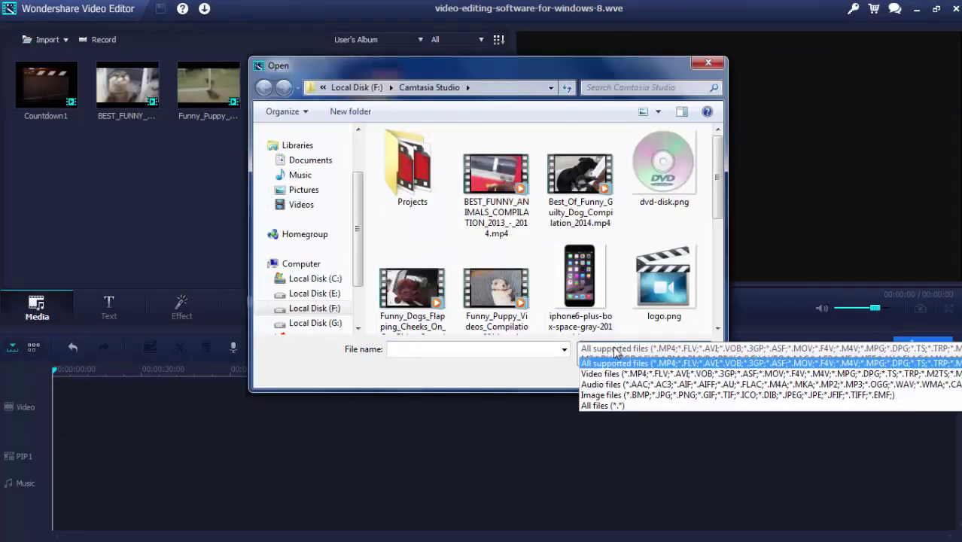
click(611, 405)
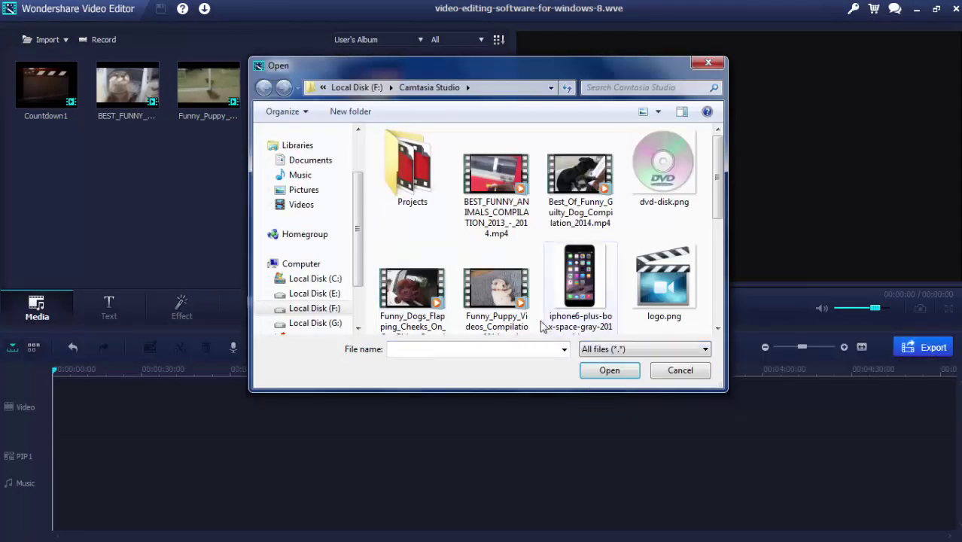
click(512, 294)
click(607, 371)
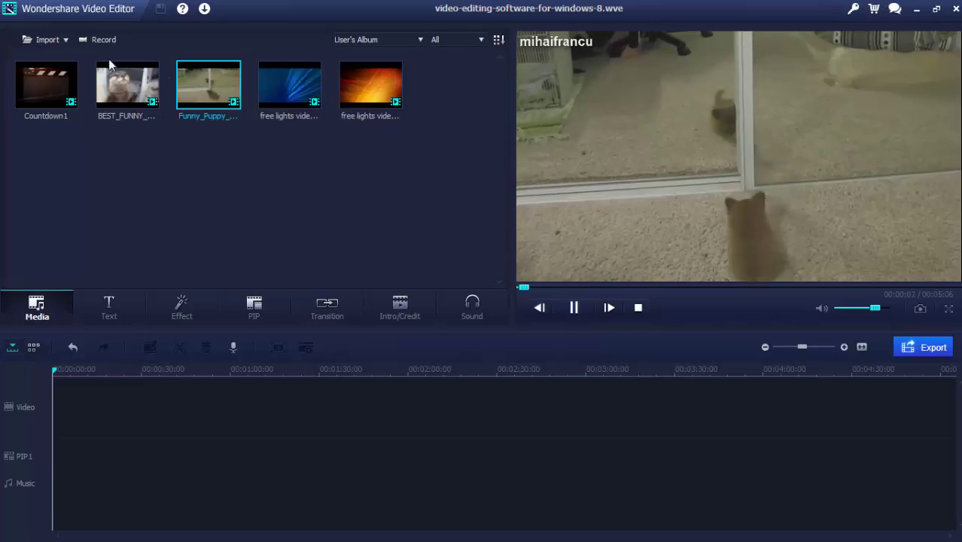
Step: Import the Video_Editing_Software_For_Windows_8.mp3 soundtrack into the media library
double_click(189, 141)
scroll(722, 277, down, 2)
scroll(721, 277, down, 2)
click(580, 184)
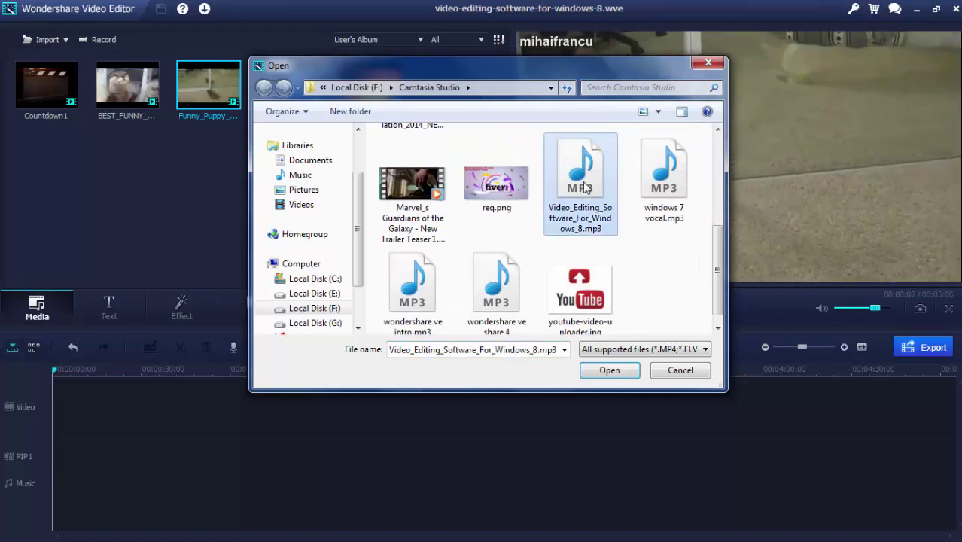
click(630, 371)
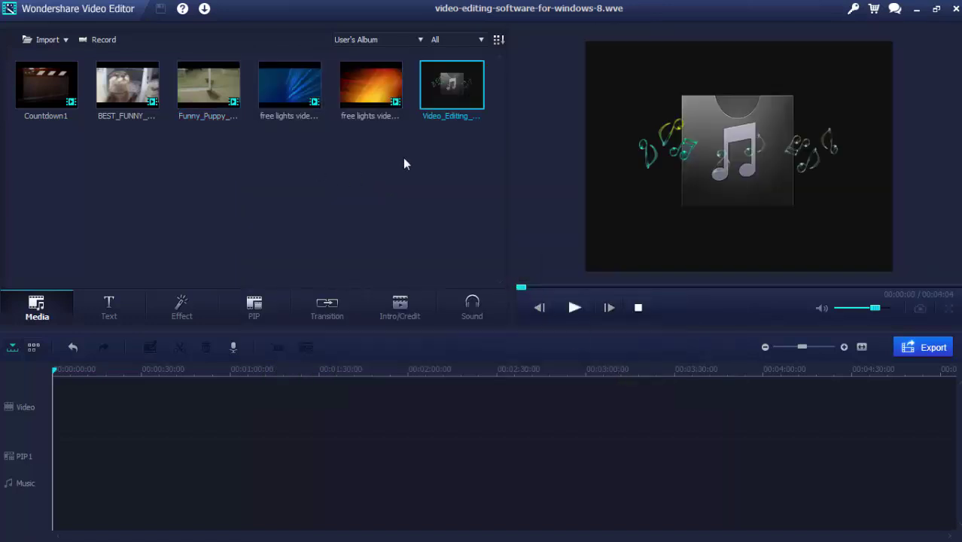
Step: Place Funny_Puppy_Videos_Compilation_2014 on the video track and delete its first ~27 seconds
drag(204, 89, 132, 393)
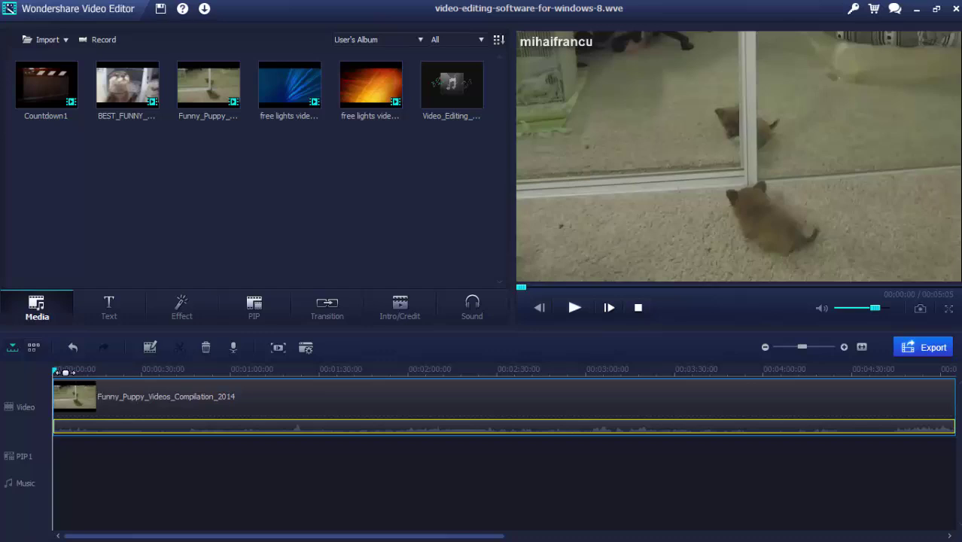
click(129, 371)
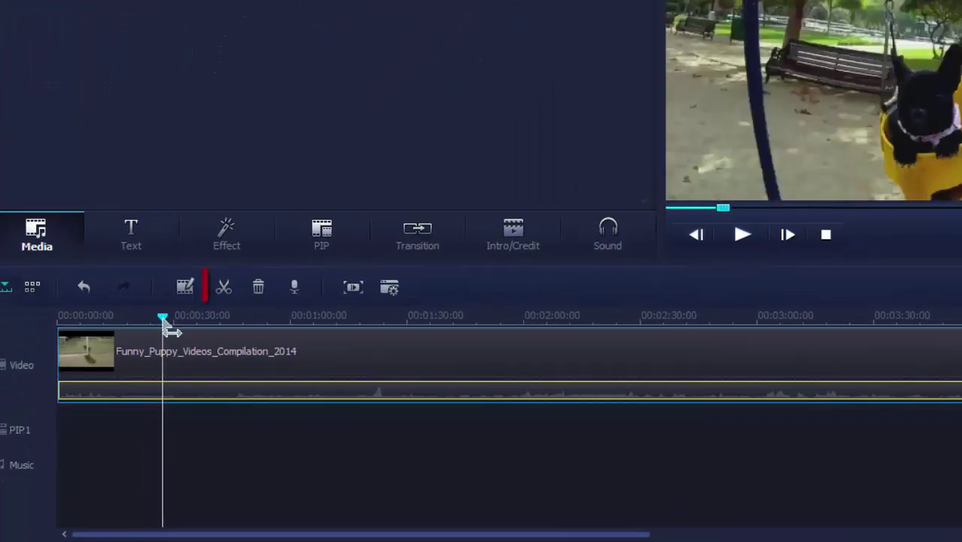
click(225, 295)
click(131, 361)
right_click(133, 362)
click(148, 344)
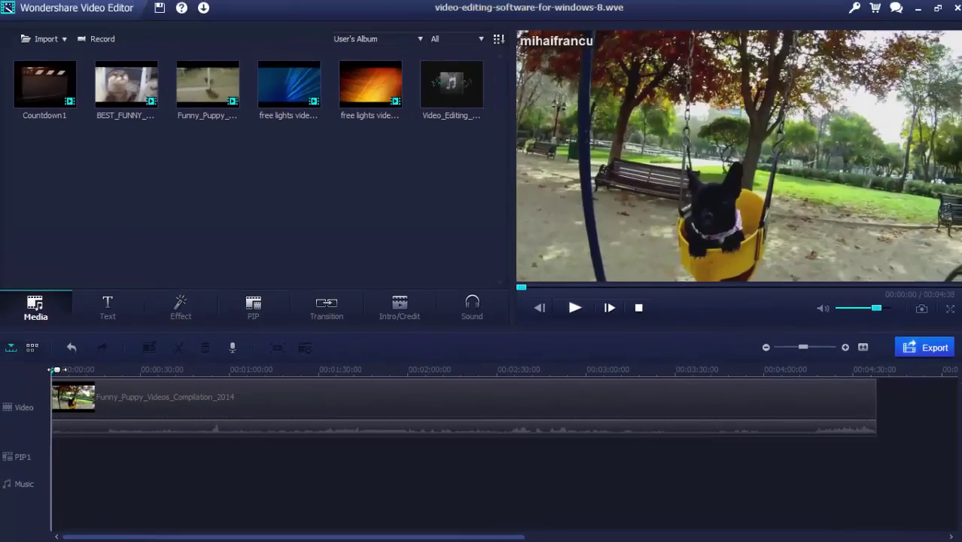
Step: Review the puppy clip's rotate, colour and speed settings, then show the text title templates
click(117, 397)
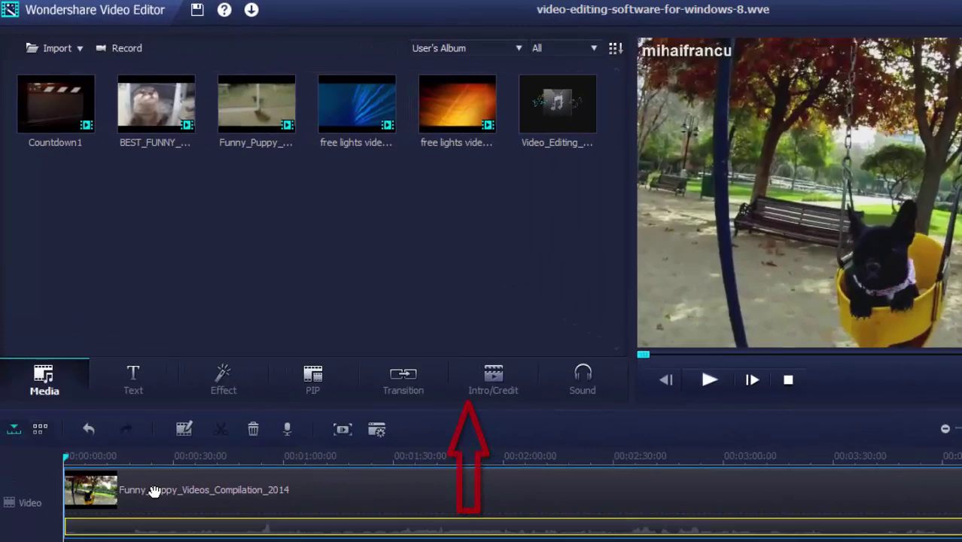
double_click(155, 491)
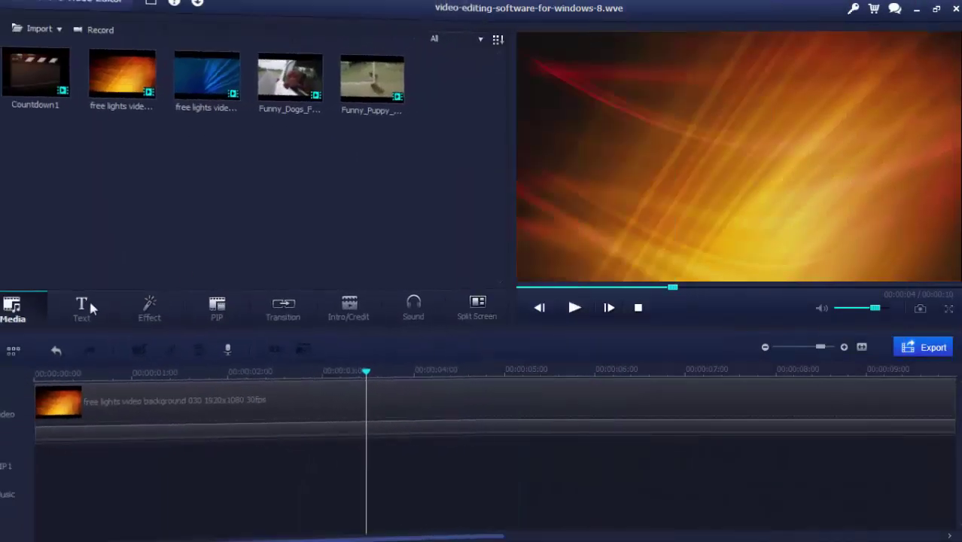
click(102, 306)
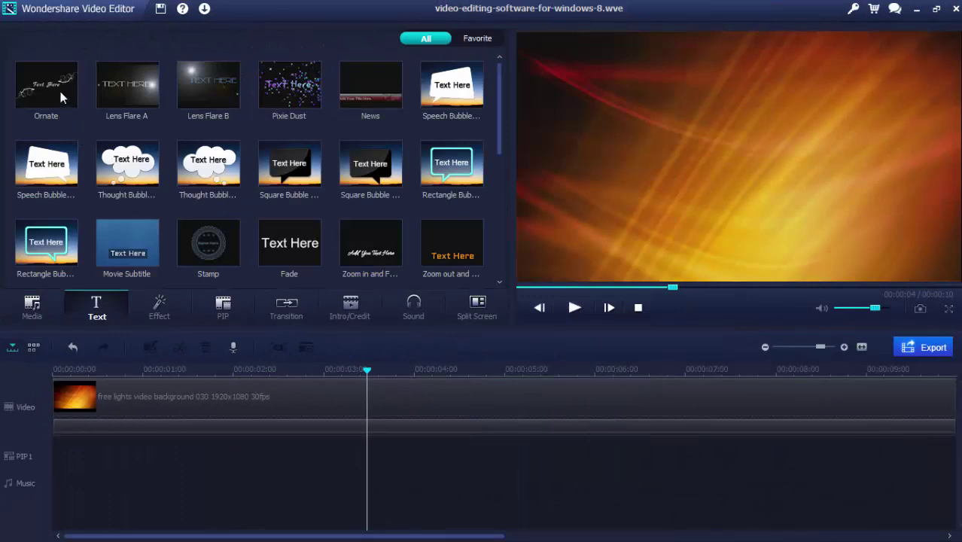
Step: Add the Lens Flare A text title to the timeline and type 'Type' into it
drag(129, 83, 54, 480)
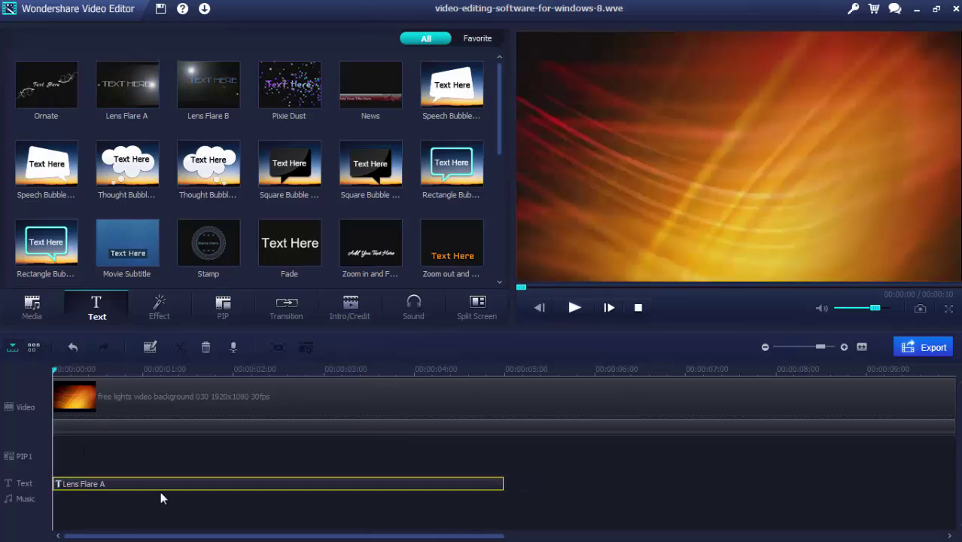
double_click(162, 484)
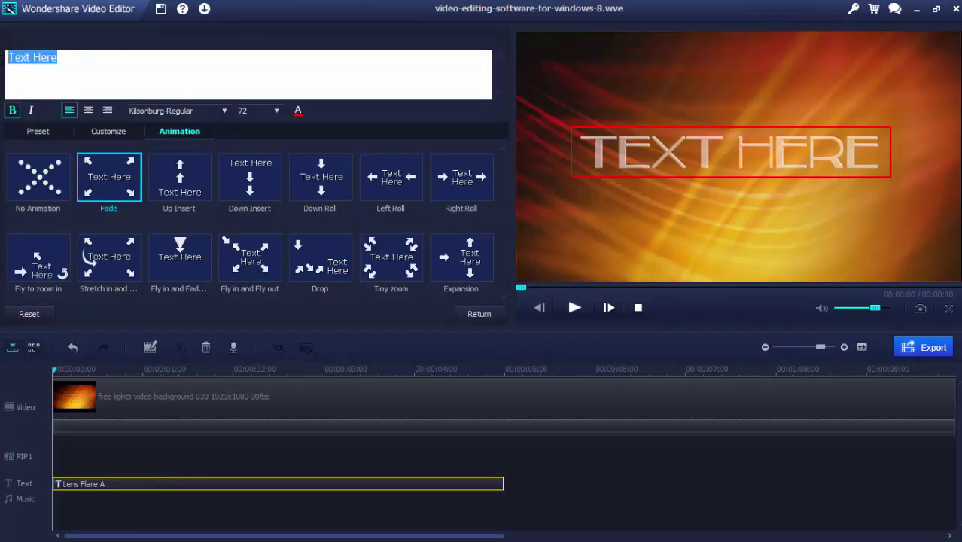
text(Type)
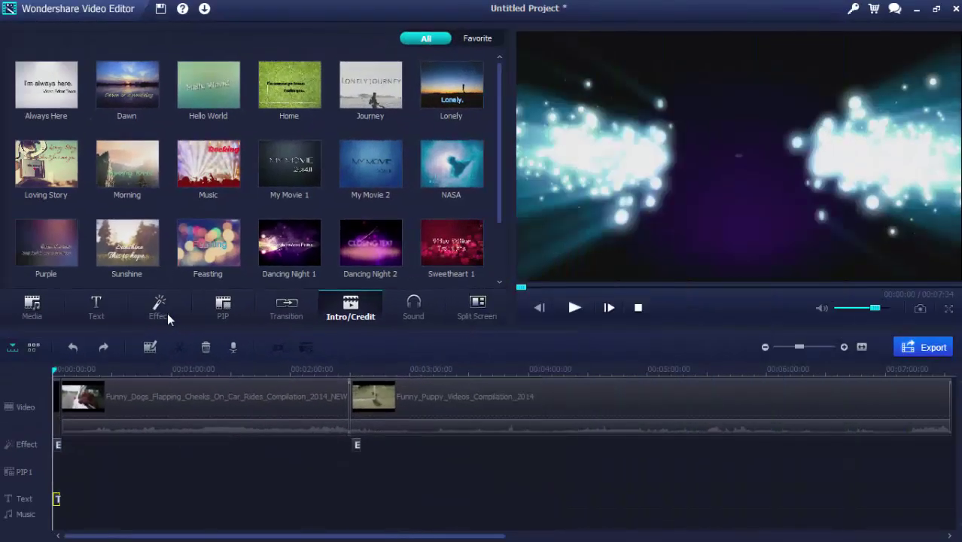
Step: Add the Particle 1 effect at the timeline start and a Bar transition between the clips
click(160, 308)
drag(70, 96, 63, 444)
click(282, 308)
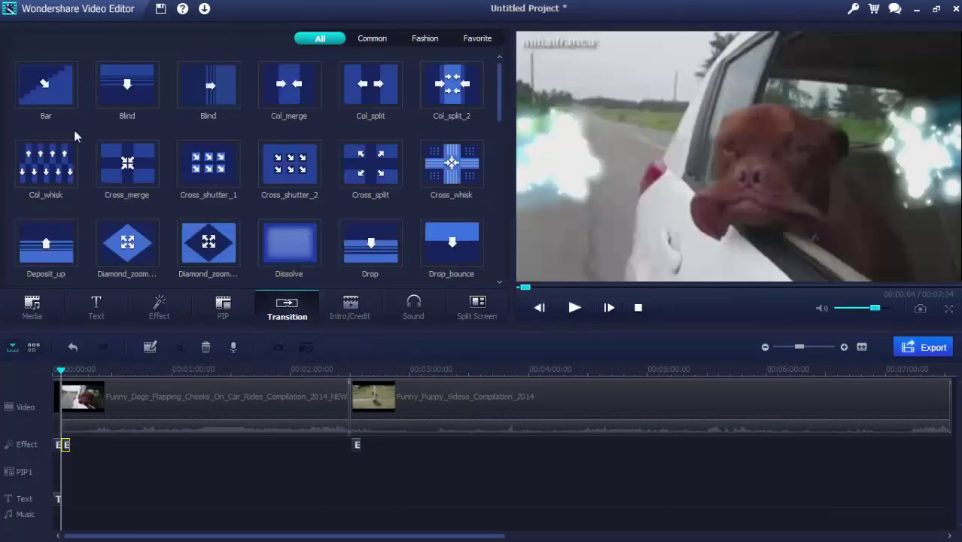
drag(46, 83, 321, 369)
drag(350, 422, 350, 421)
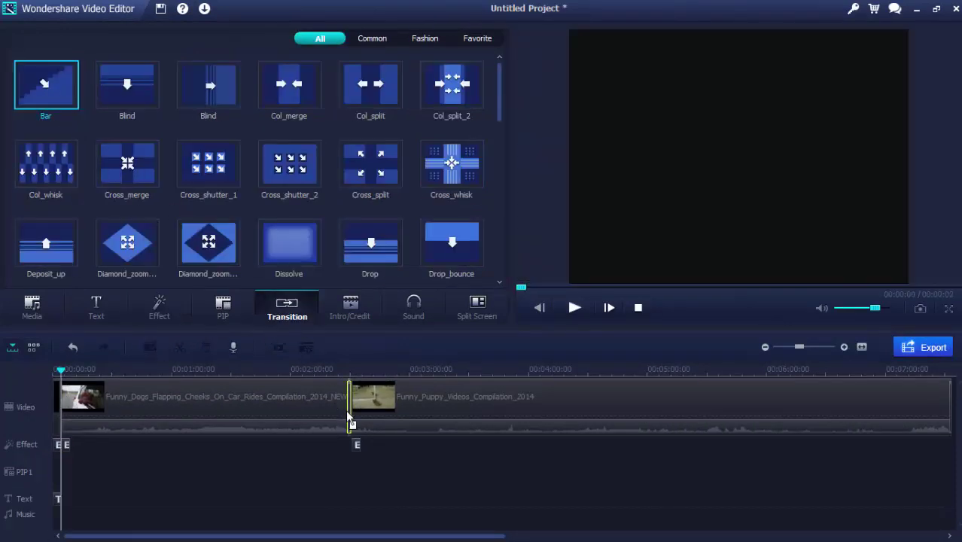
Step: Preview the opening intro title from its start
click(353, 311)
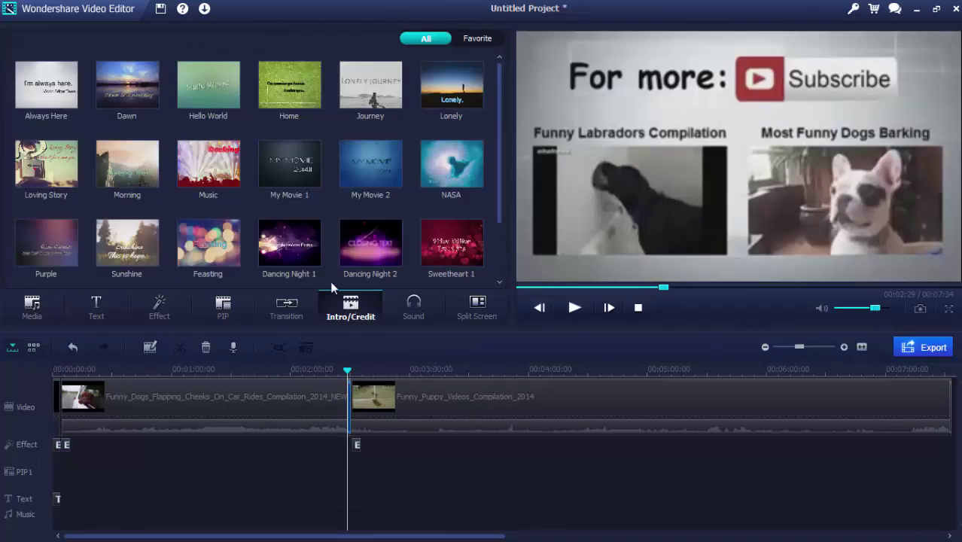
click(574, 309)
click(576, 307)
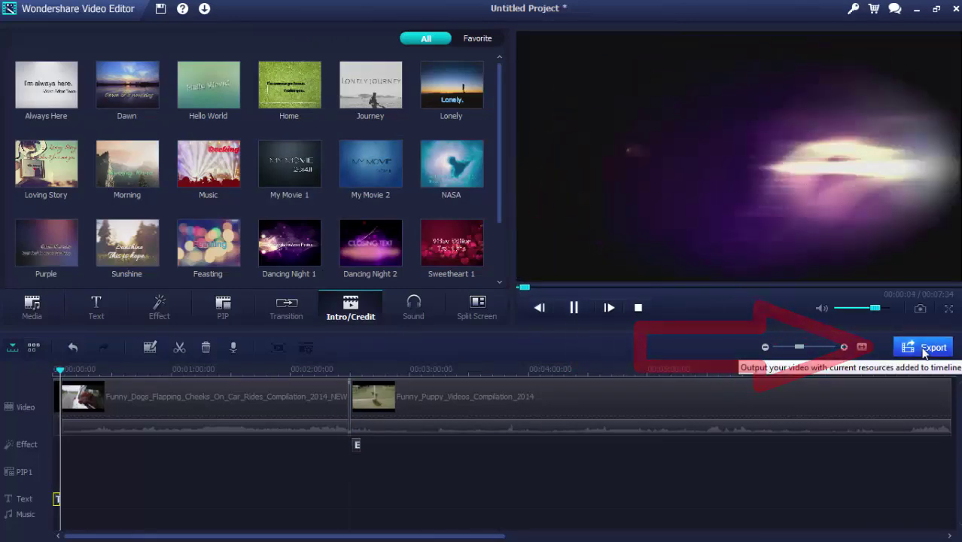
Step: Open the Output dialog, browse the device list, and keep iPhone as the target
click(926, 350)
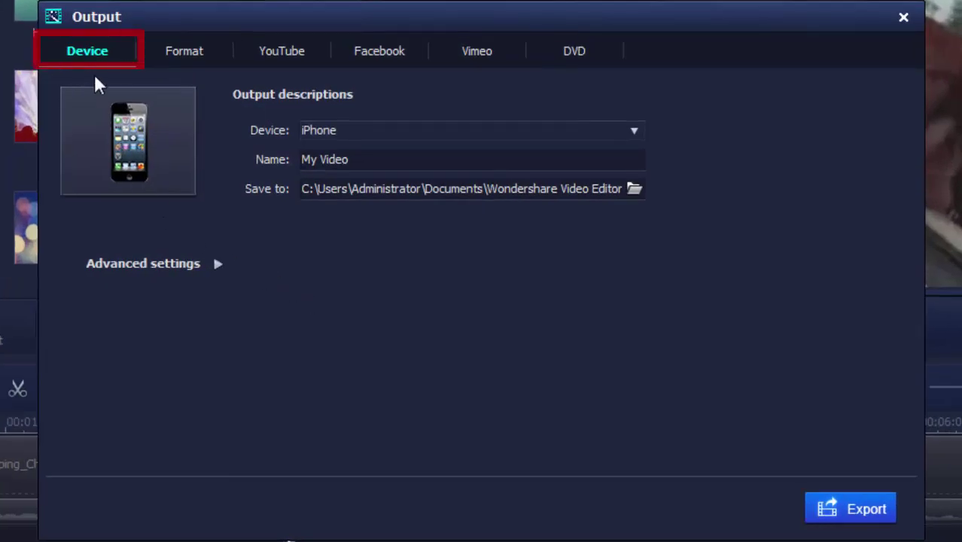
click(391, 134)
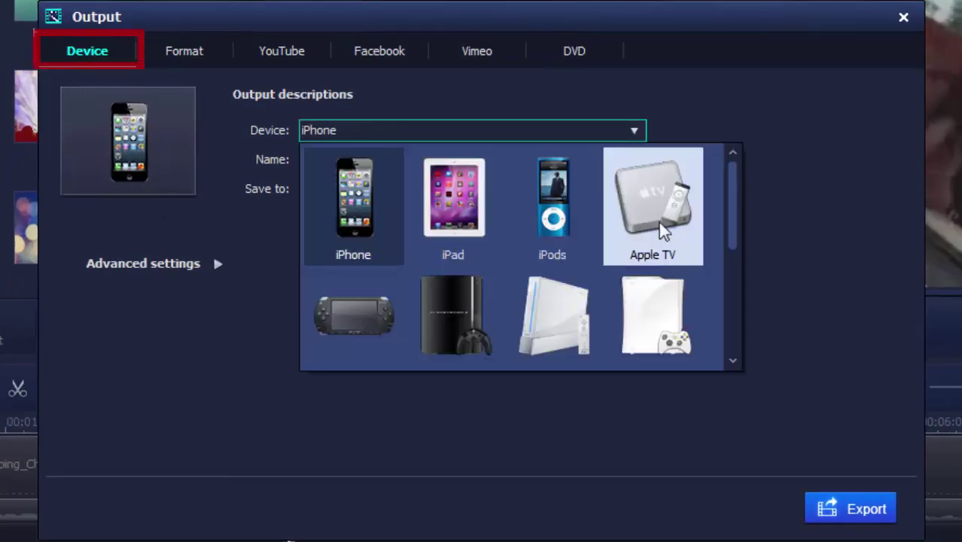
drag(728, 219, 737, 347)
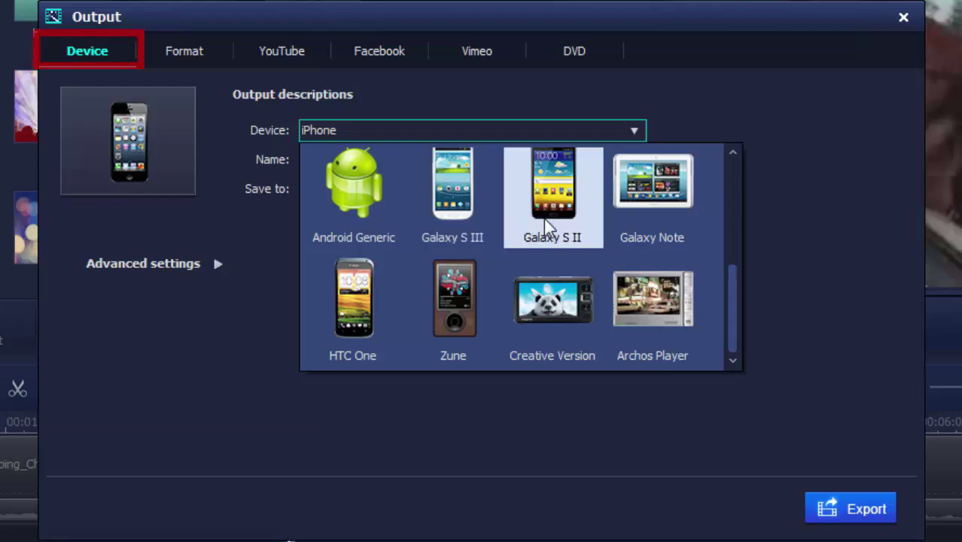
scroll(381, 205, up, 5)
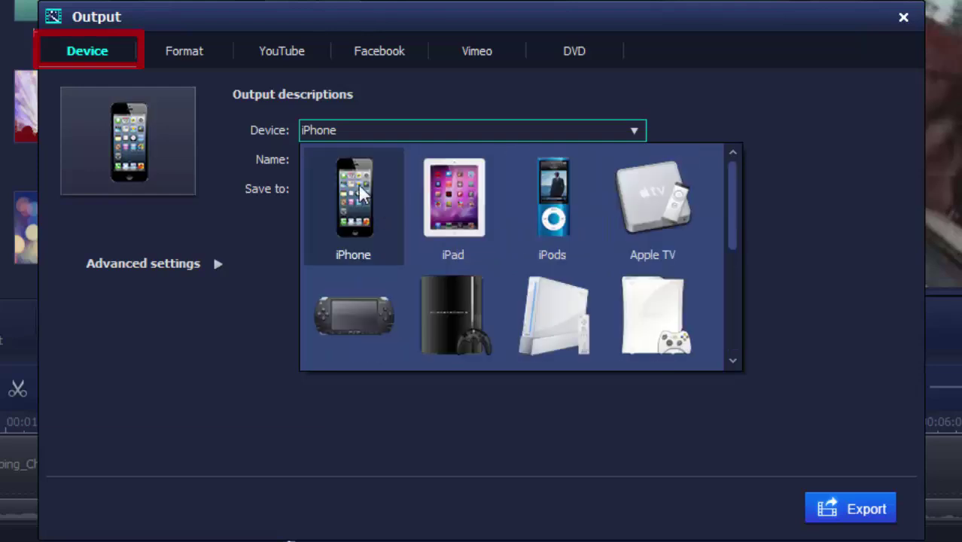
click(358, 186)
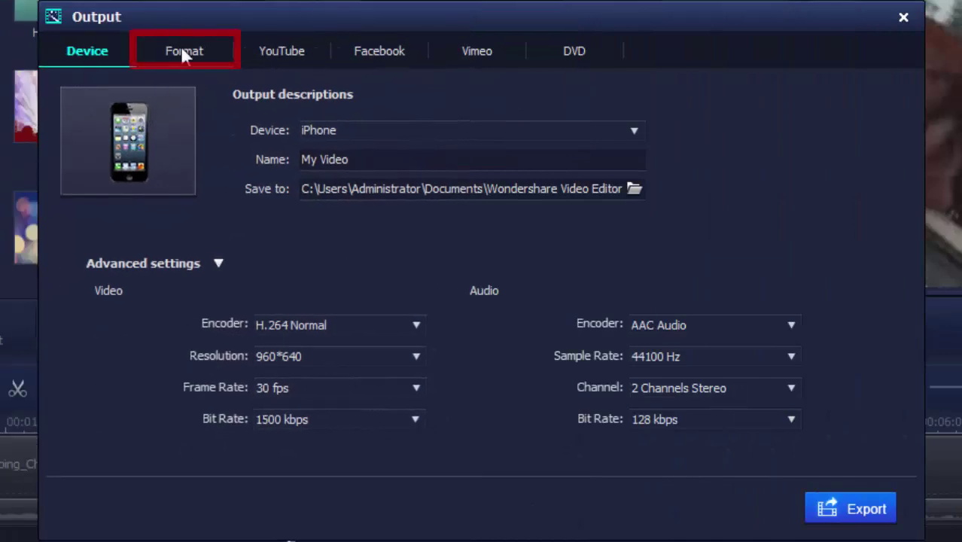
Step: Switch to Format export, keep the WMV profile, and toggle the Advanced settings
click(183, 54)
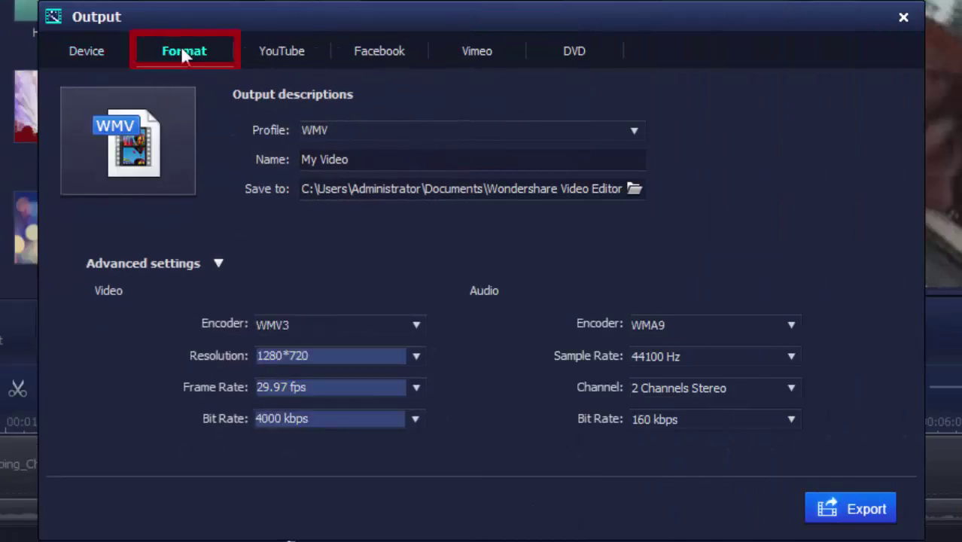
click(310, 131)
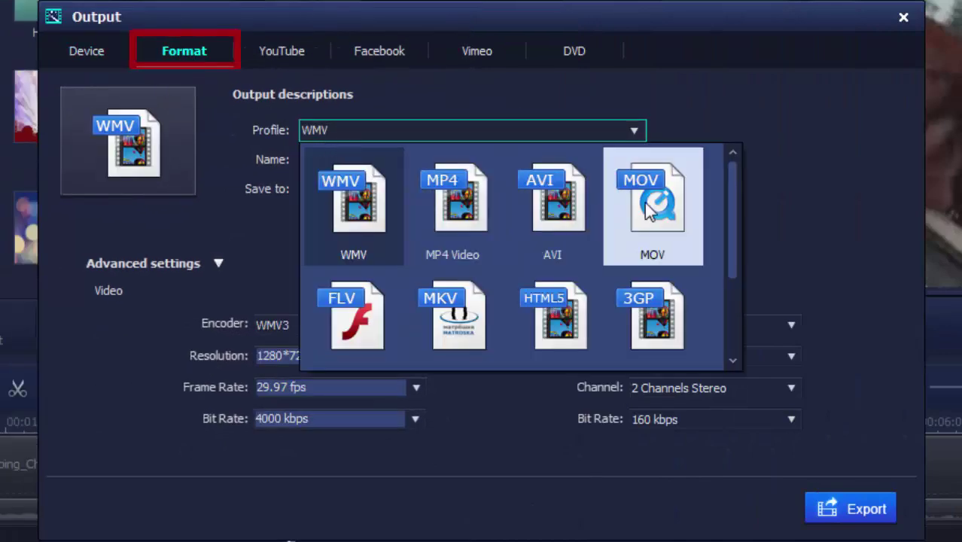
click(363, 220)
click(218, 265)
click(217, 265)
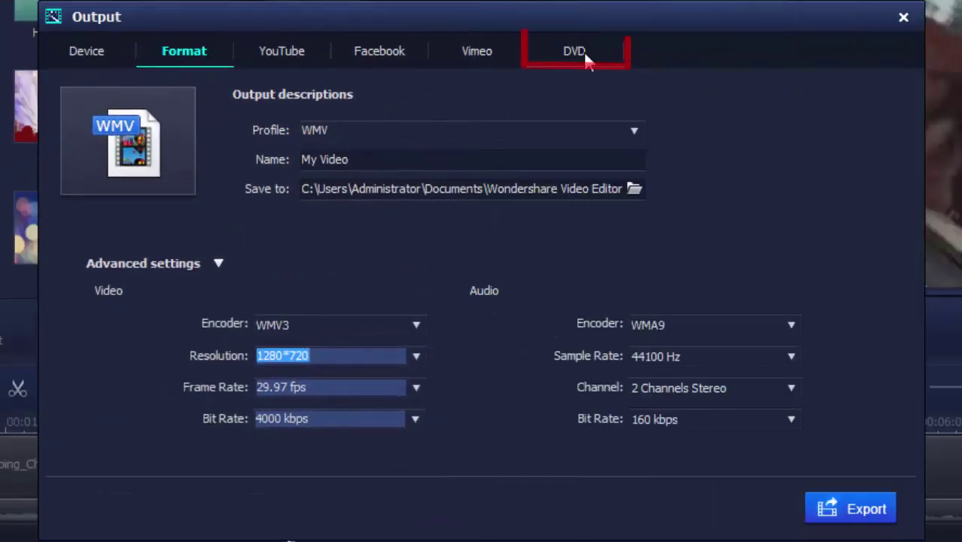
Step: Show the DVD page of the Output dialog with My DVD, 16:9 NTSC settings
click(582, 52)
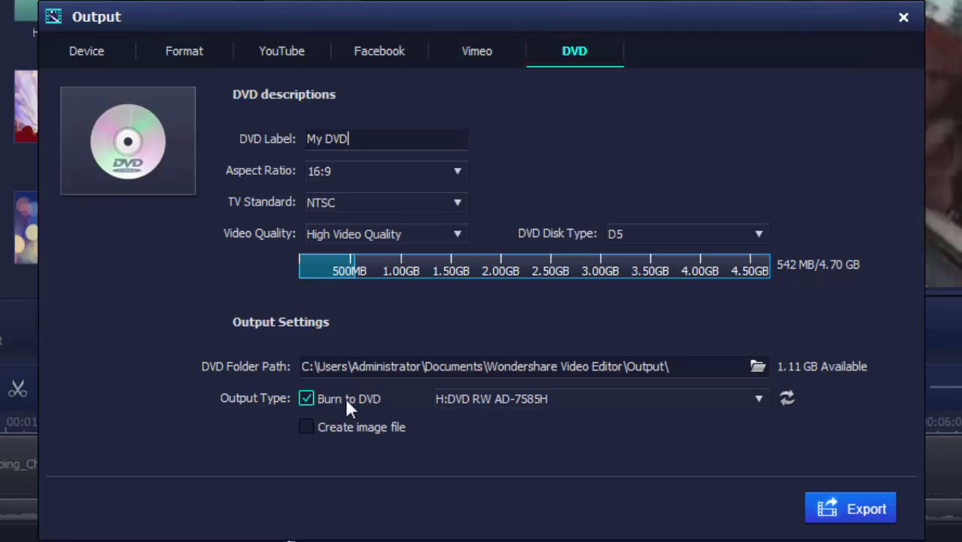
Step: Start the DVD export, triggering the Trial Hint unregistered-copy notice
click(841, 517)
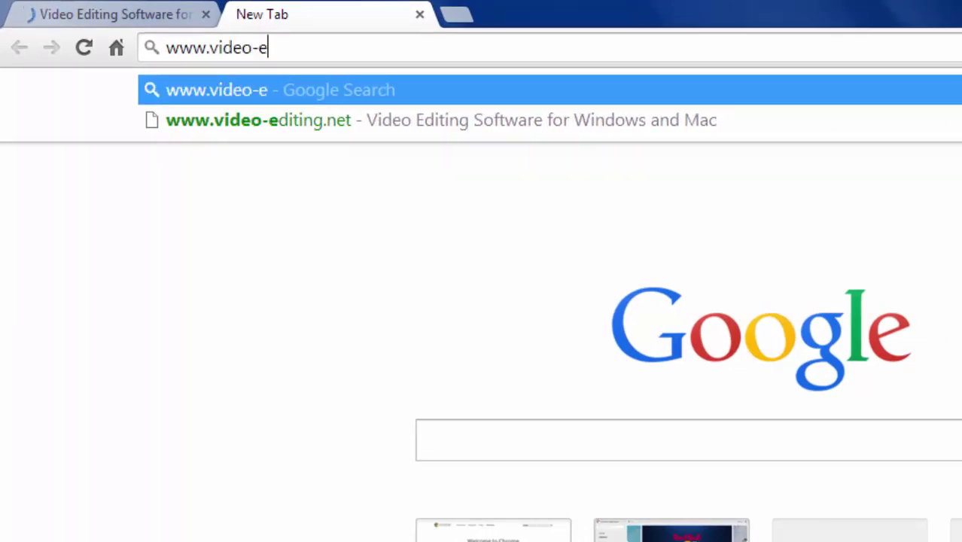
text(-editing.net)
key(Return)
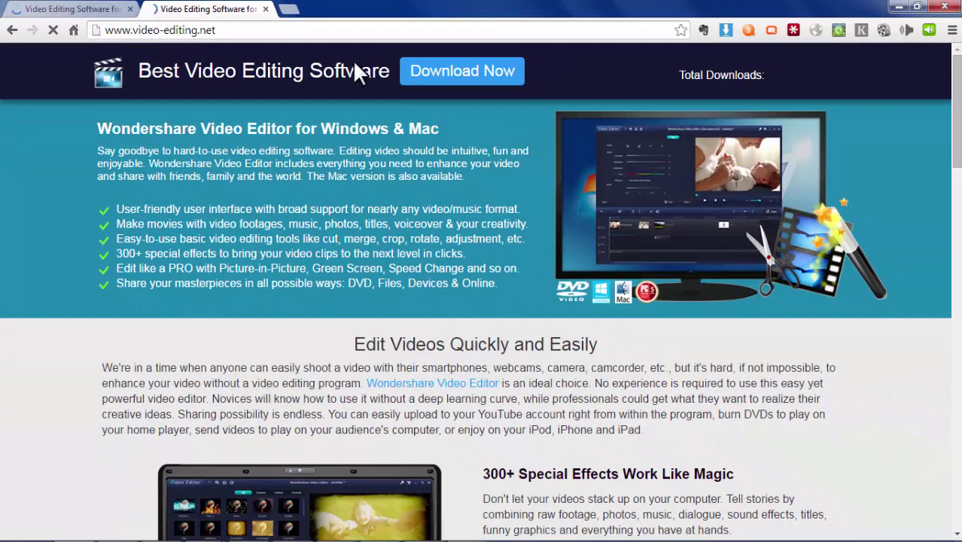